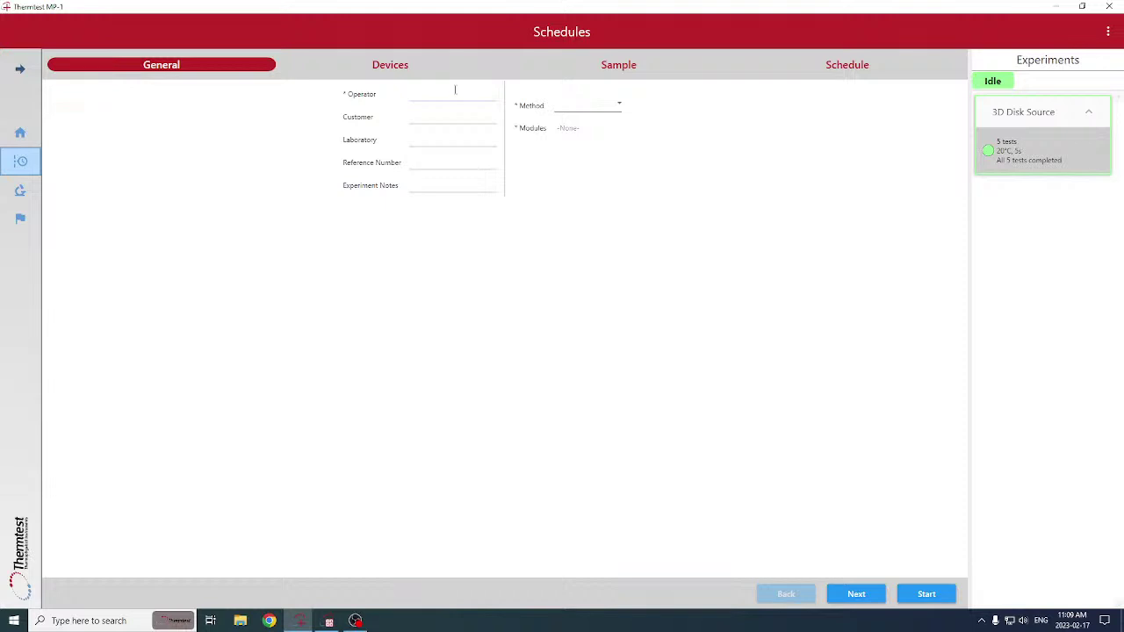
Enter Usrt as the operator and set the measurement method to 3D Disk Source.
click(446, 89)
text(Us)
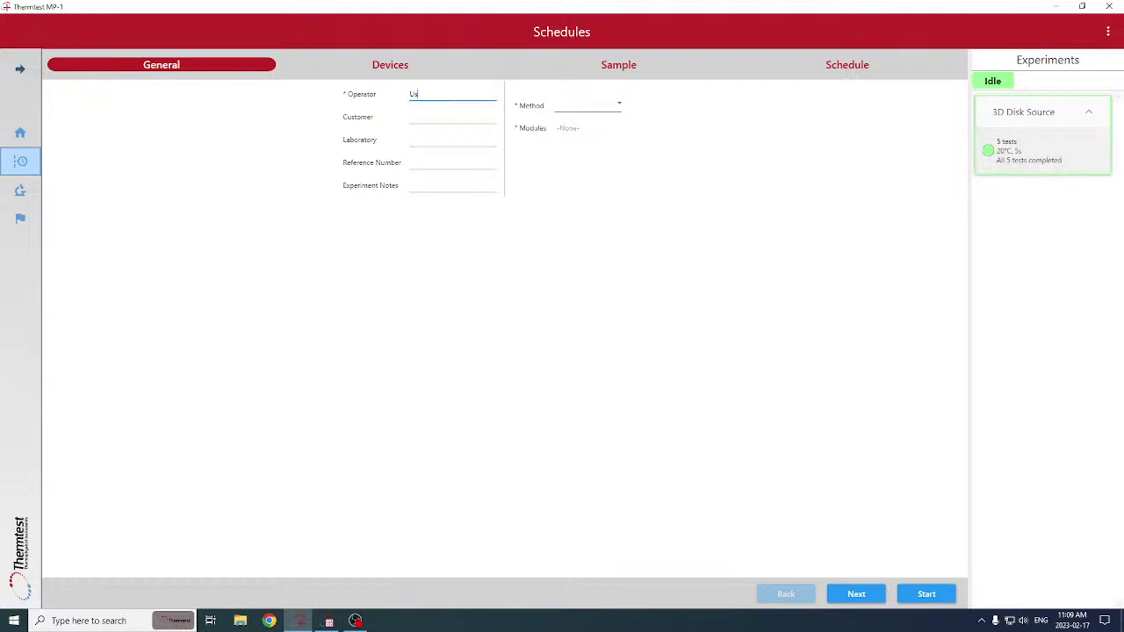
text(rt)
click(591, 105)
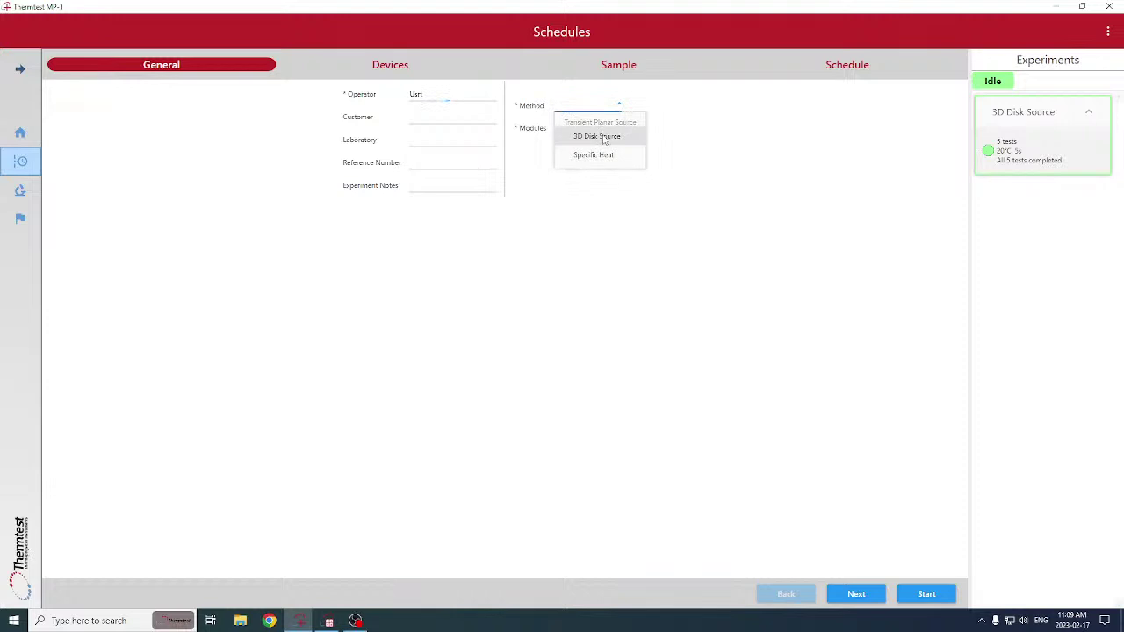
click(604, 139)
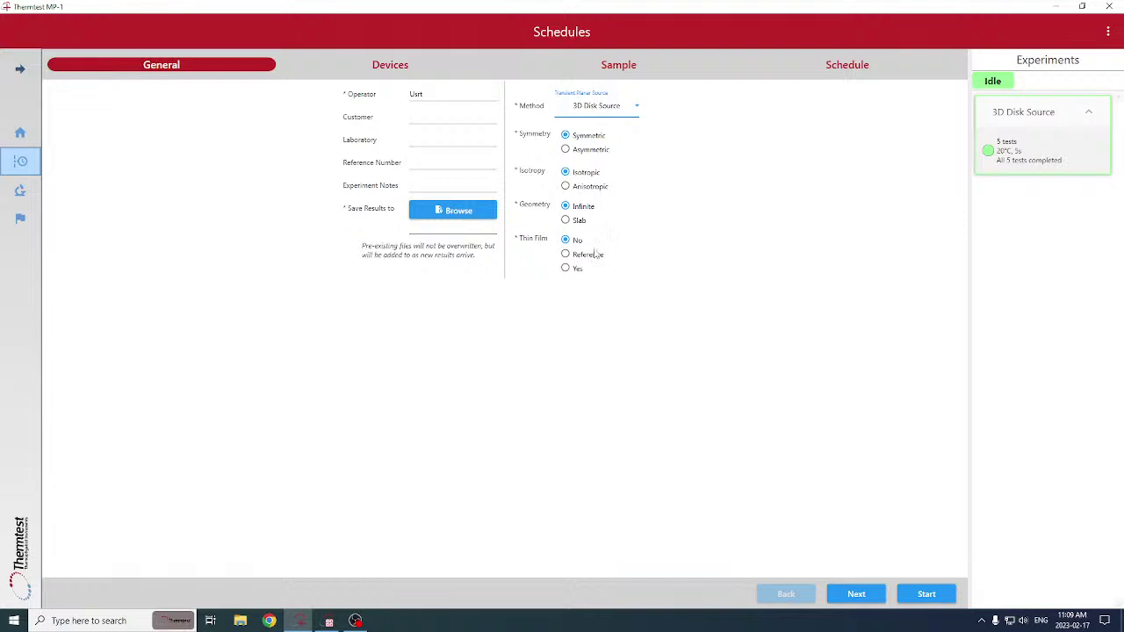
click(453, 212)
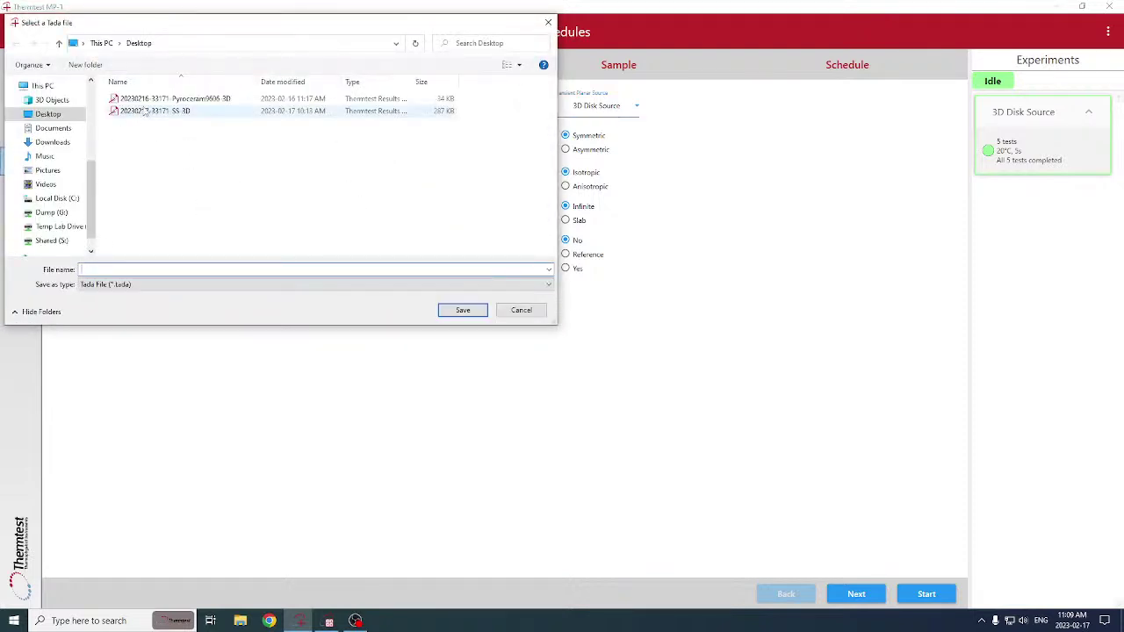
click(143, 112)
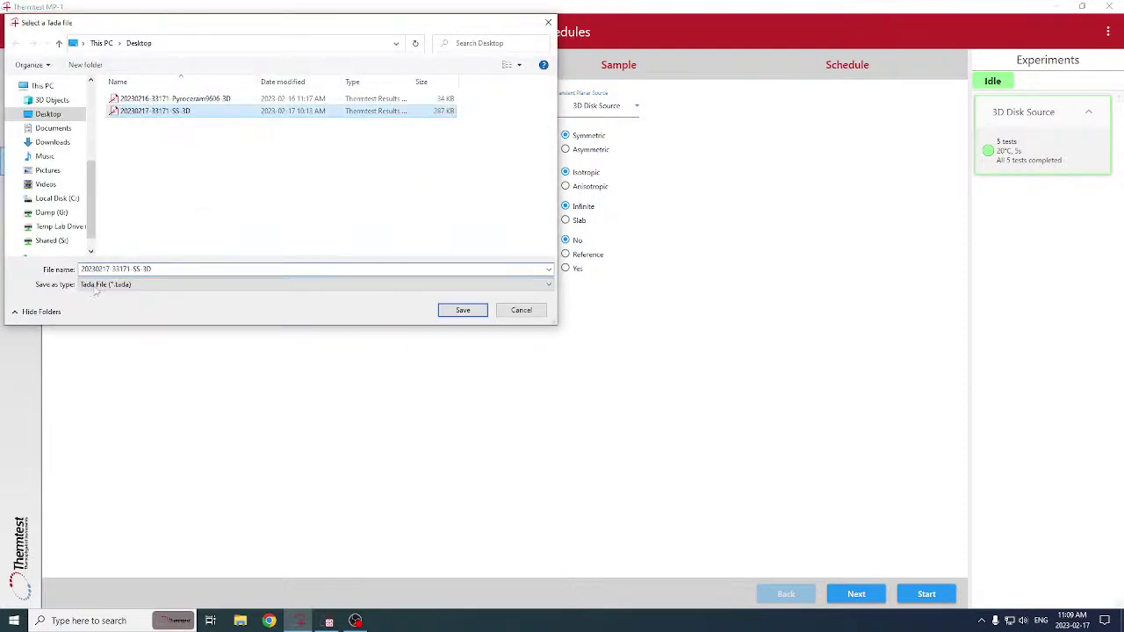
click(184, 267)
click(184, 268)
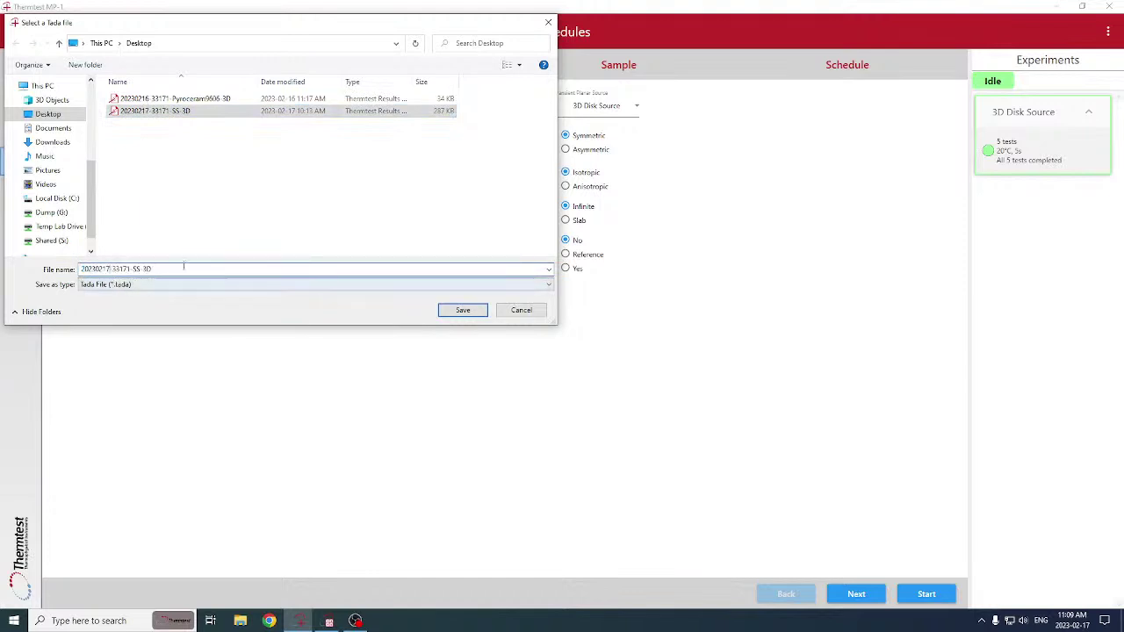
click(173, 114)
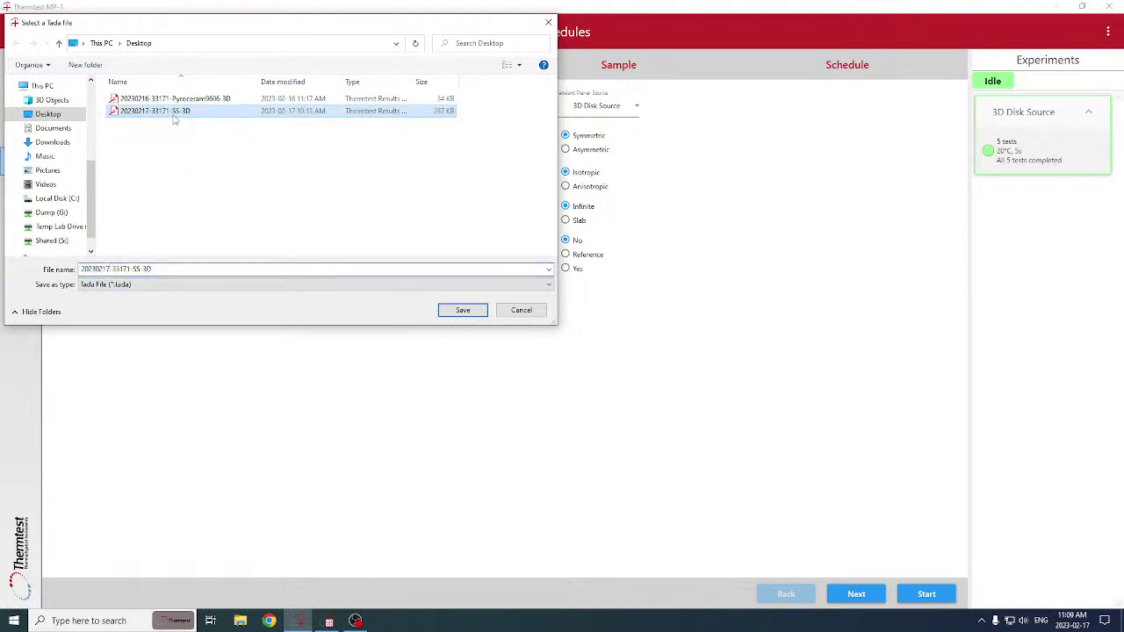
click(112, 268)
click(114, 269)
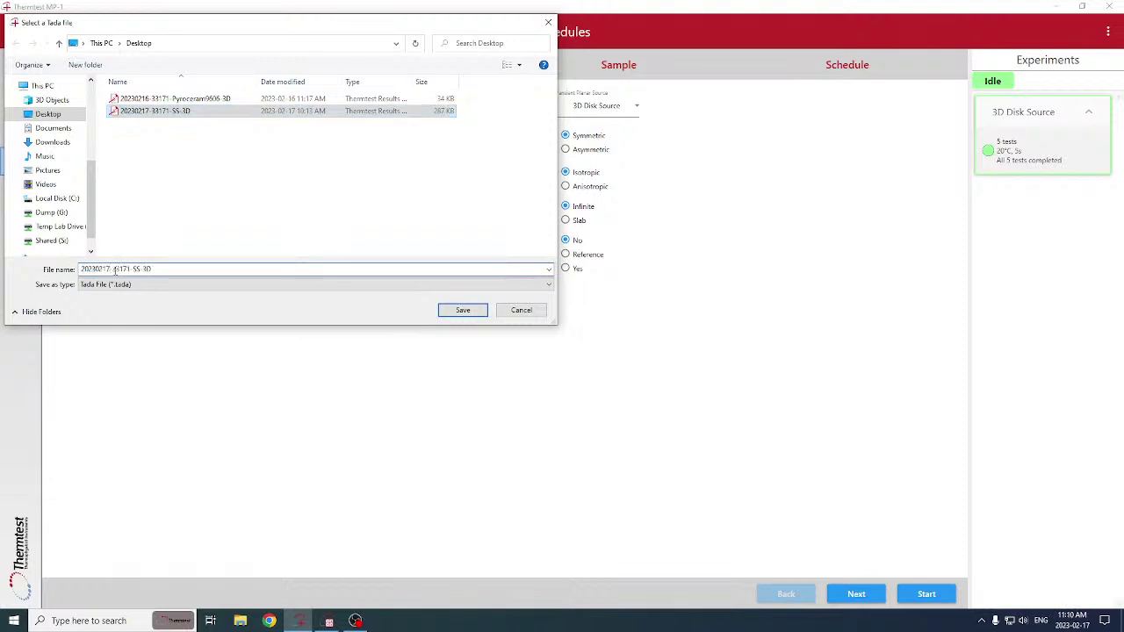
text(1-)
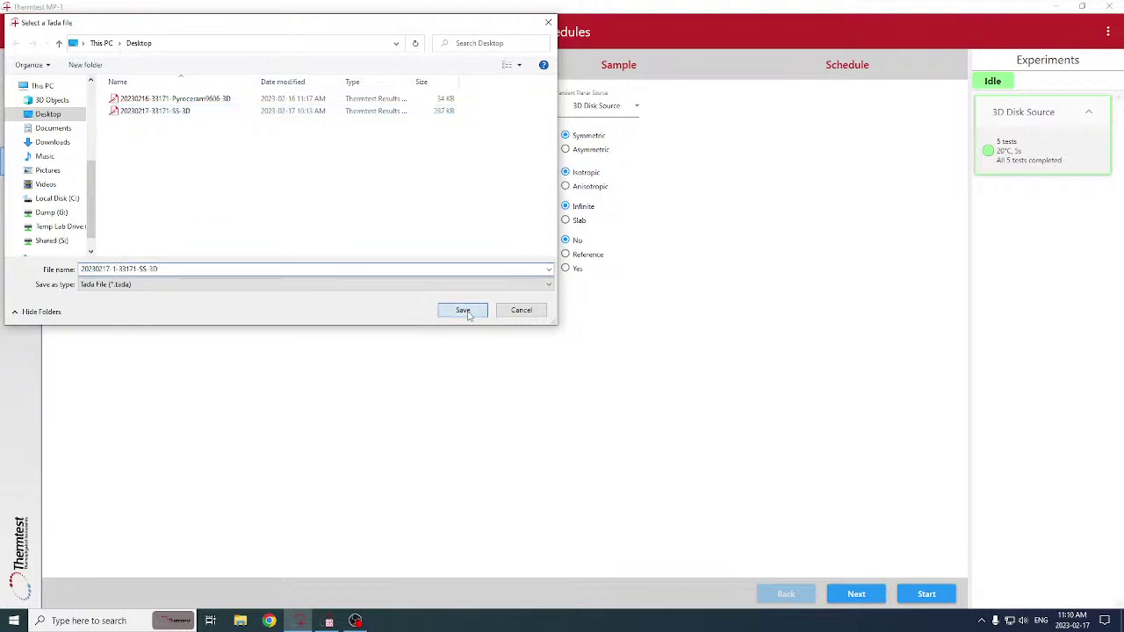
click(464, 311)
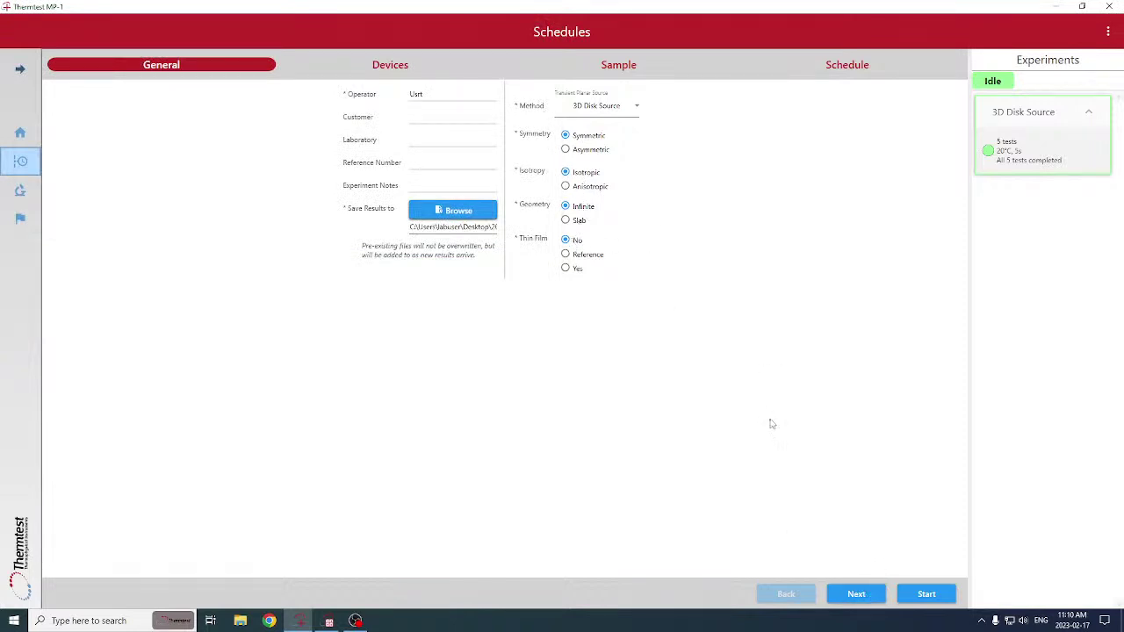
Review the connected devices in the current profile and set the schedule's temperature device to the Echotherm Dry Bath.
click(855, 596)
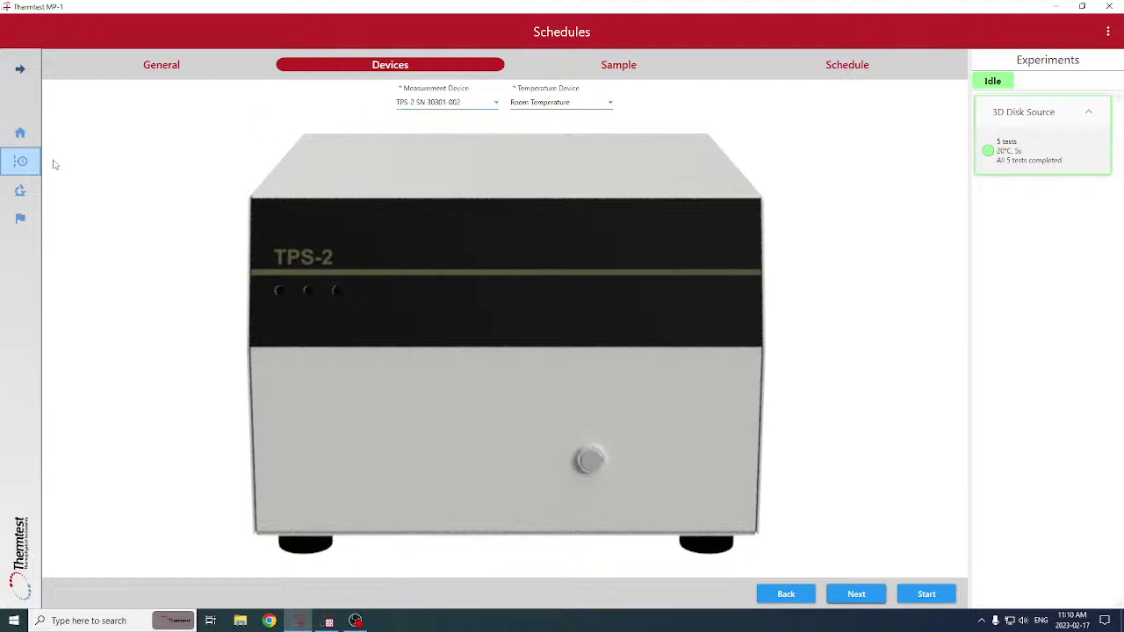
click(21, 135)
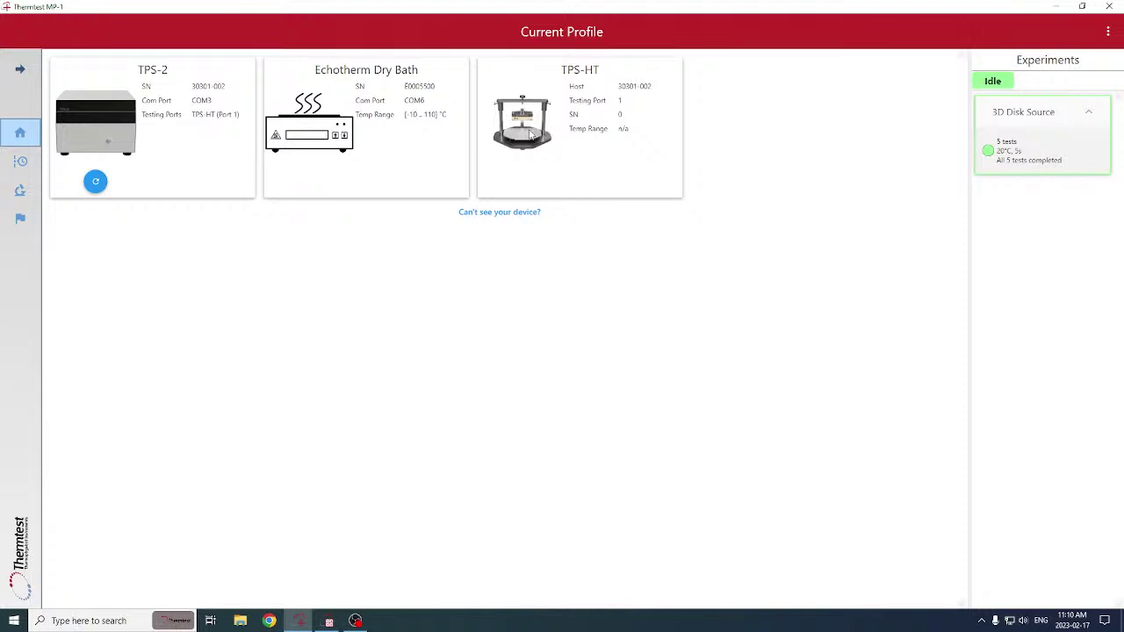
click(20, 162)
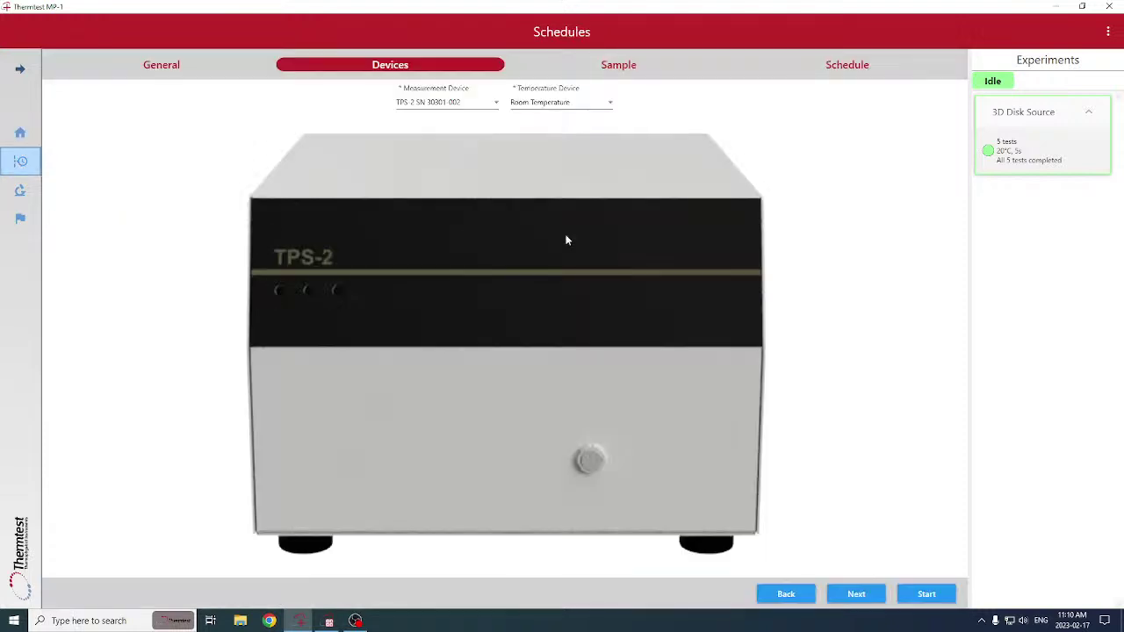
click(579, 103)
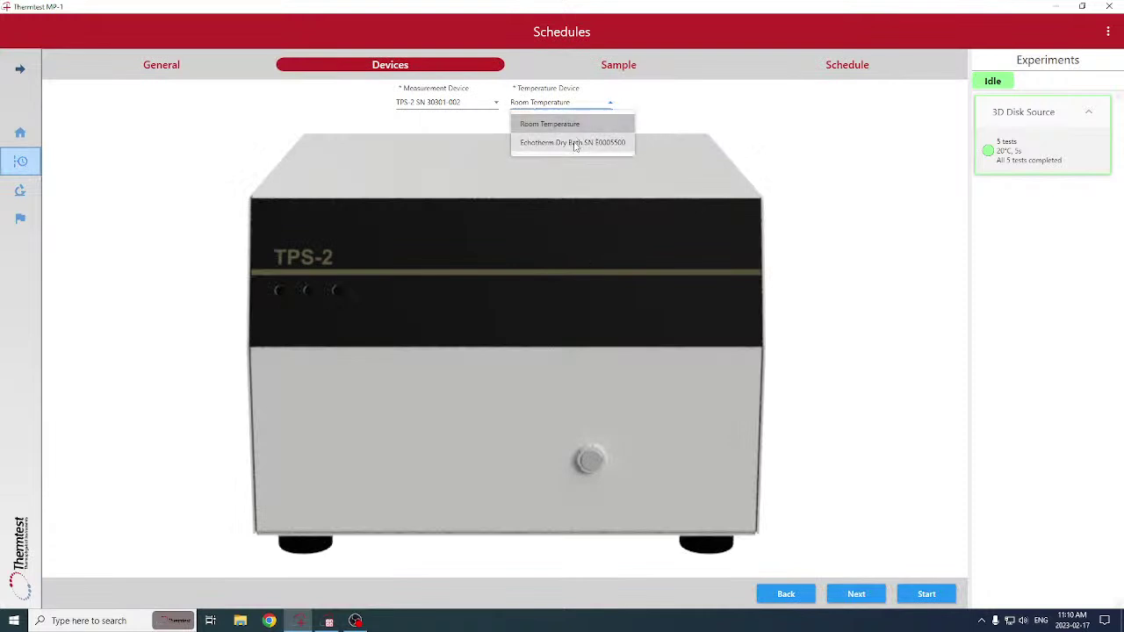
click(575, 144)
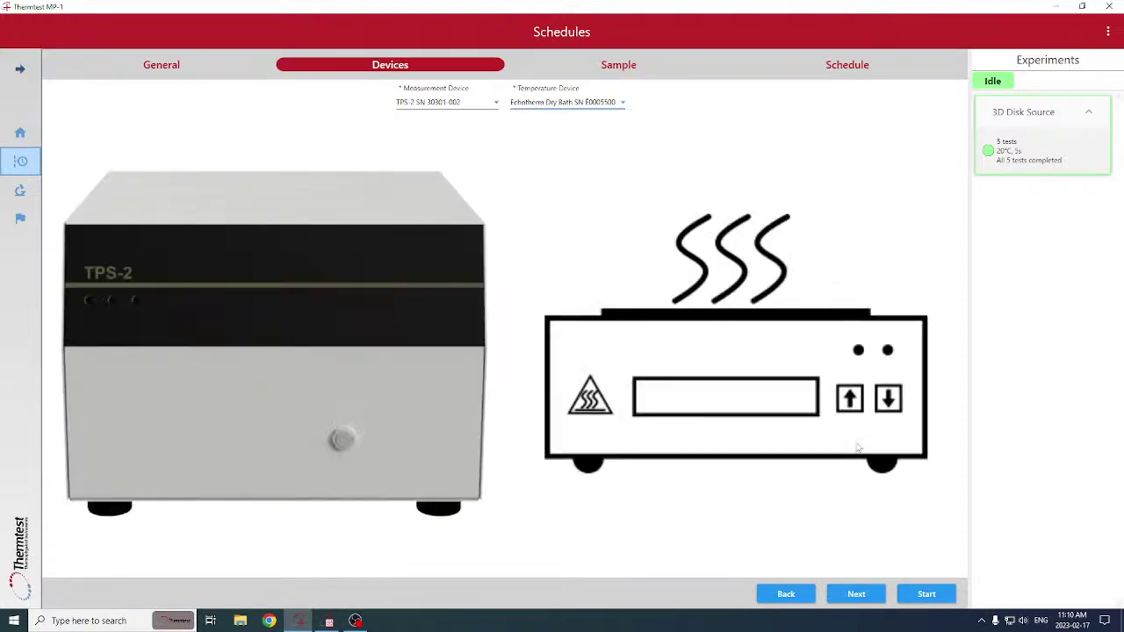
Assign the sample's sensor port to TPS-HT Port 1.
click(856, 595)
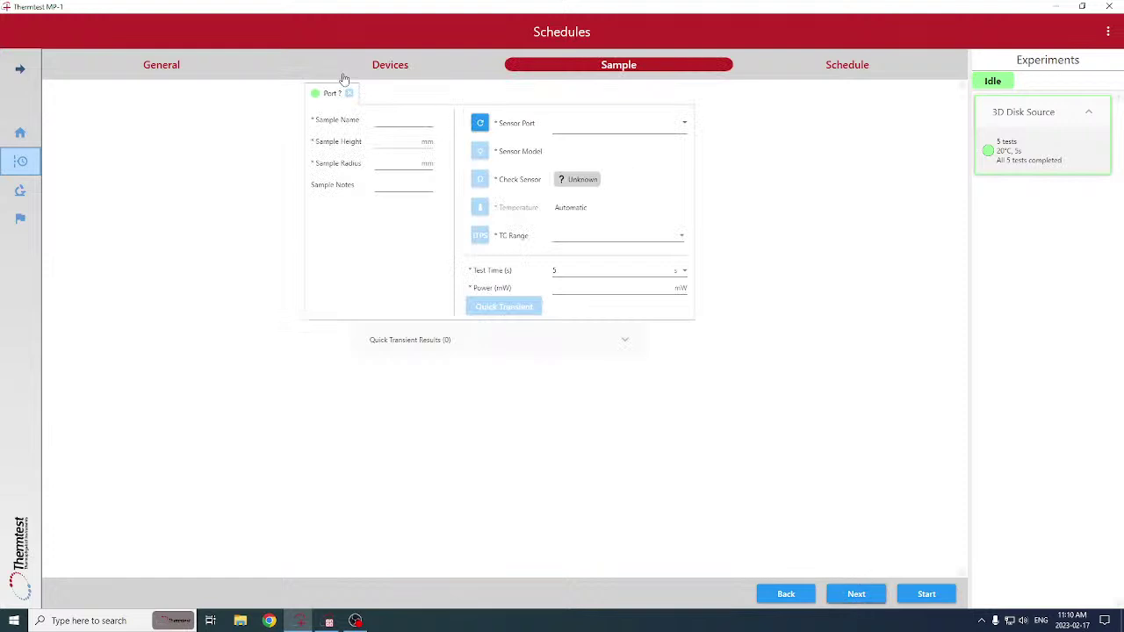
click(589, 126)
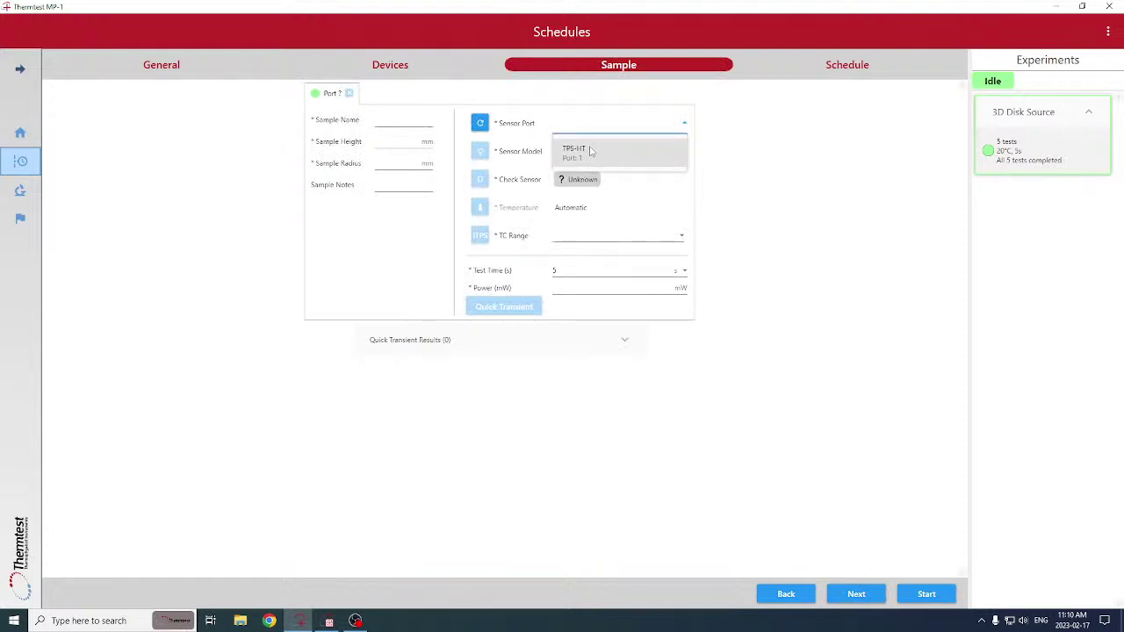
click(590, 151)
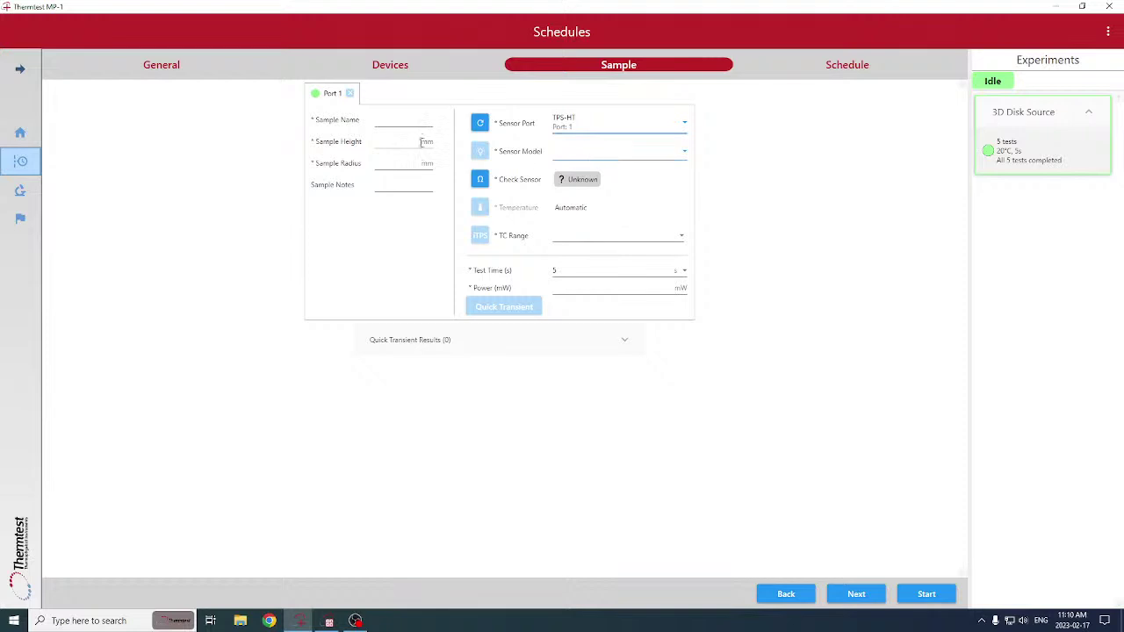
Name the sample SS304 and set both its height and radius to 20 mm.
click(399, 122)
text(SS304)
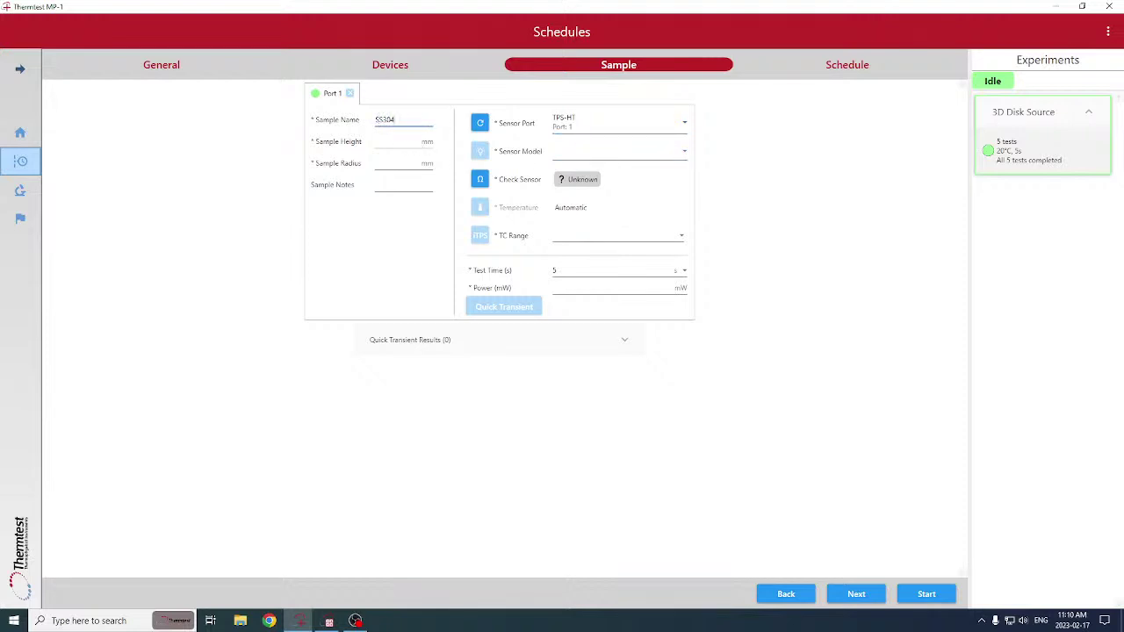
click(401, 140)
text(20)
click(402, 163)
text(20)
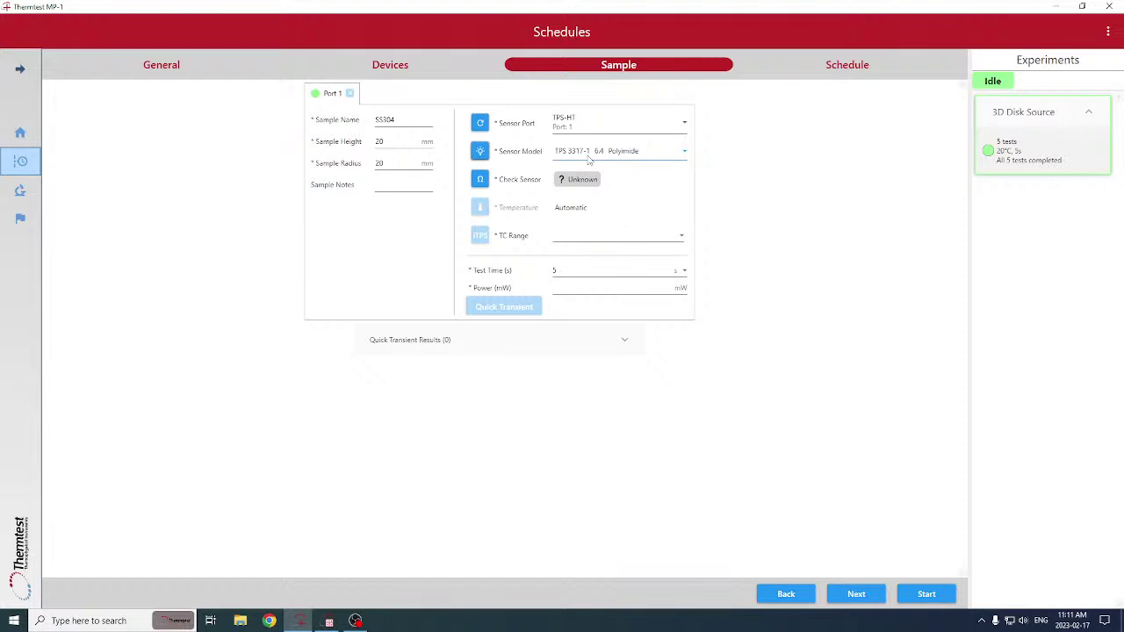
Run the sensor check twice on Port 1 and examine the available TC Range options without choosing one.
click(479, 180)
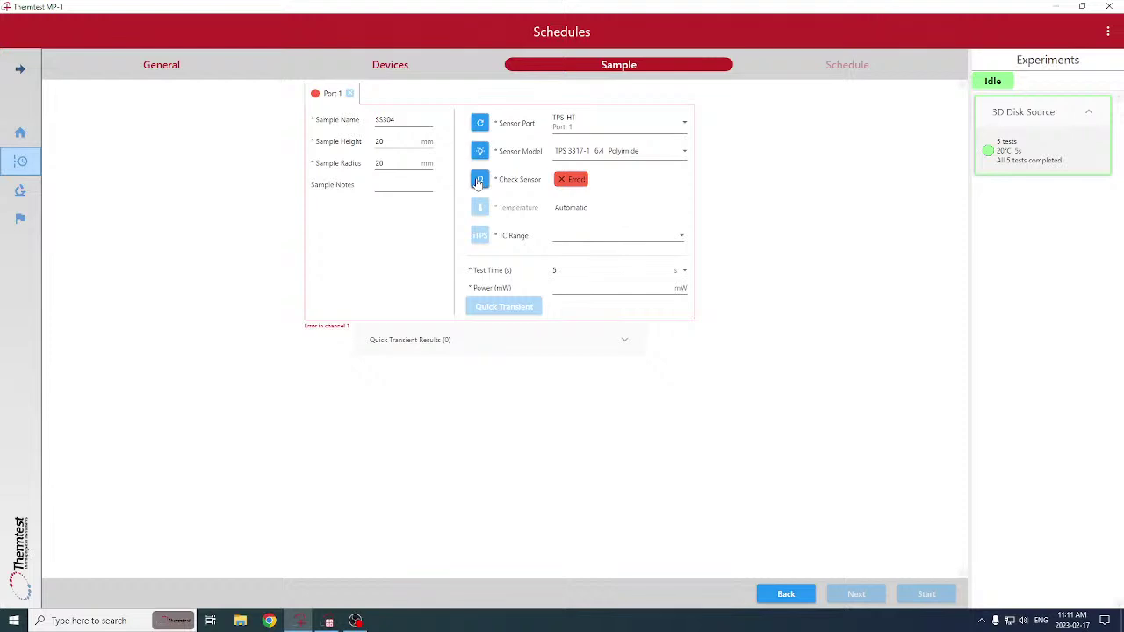
click(479, 181)
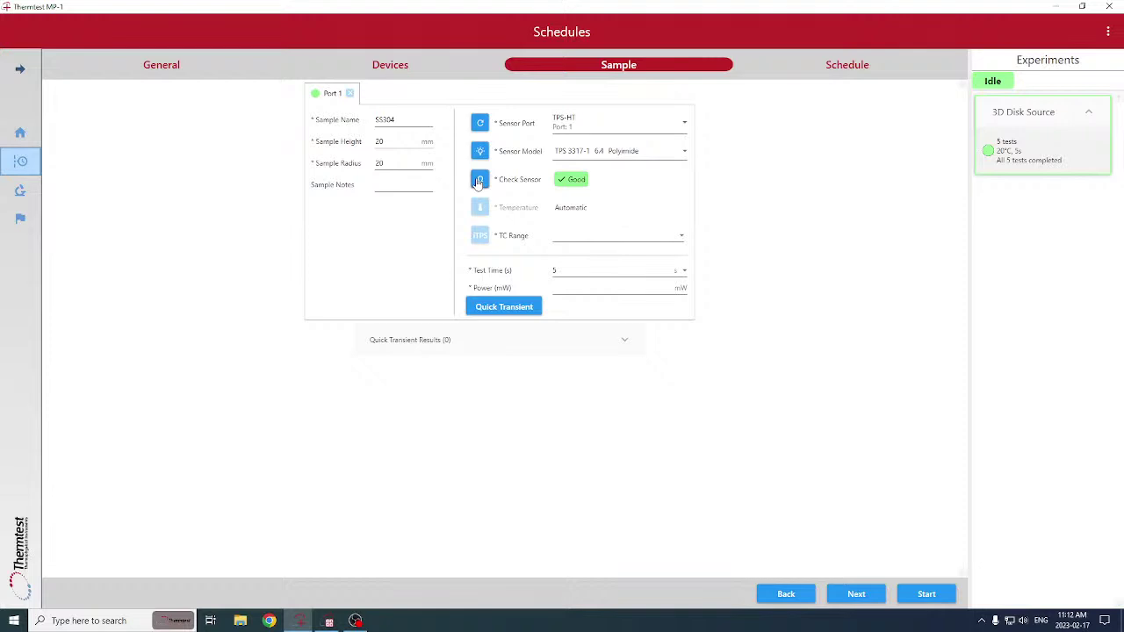
click(579, 237)
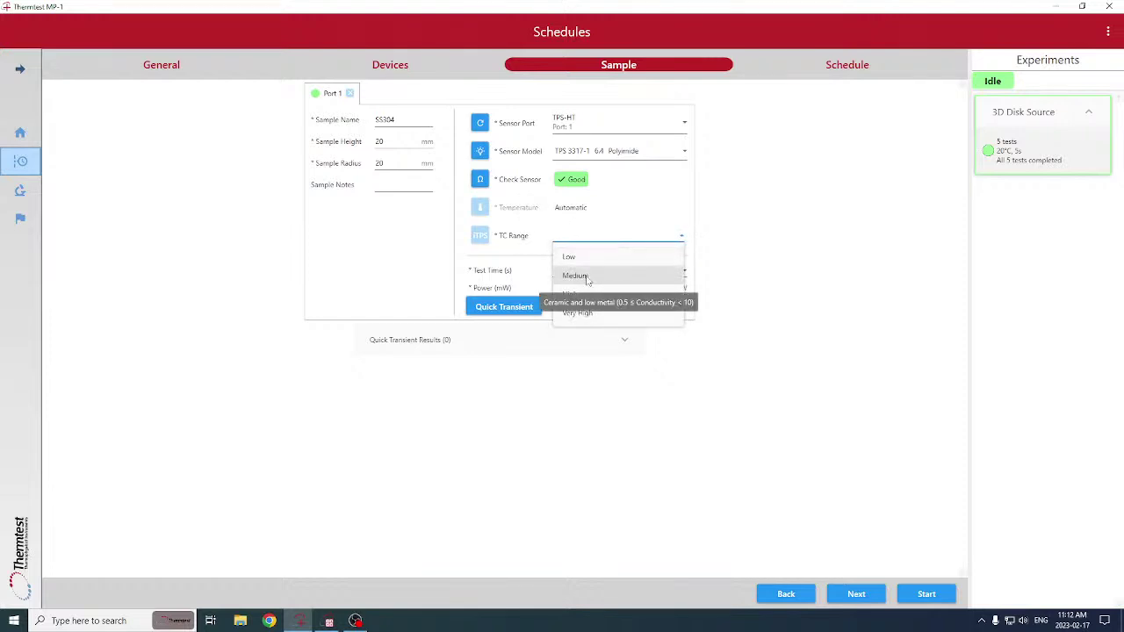
click(748, 250)
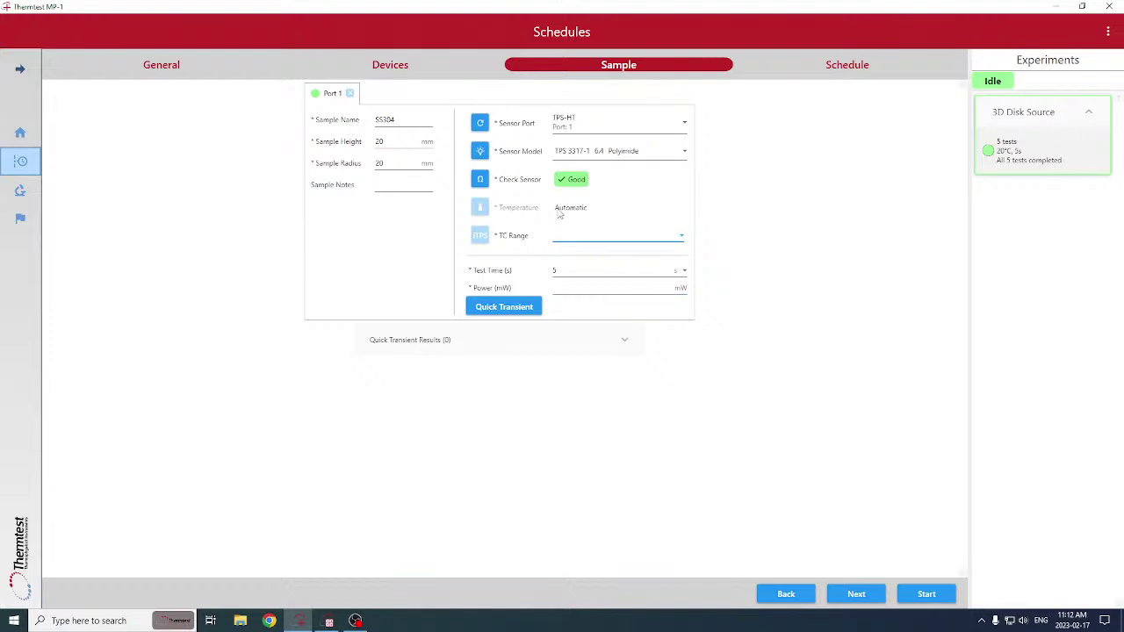
Set the sample's test power to 500 mW for the quick transient and proceed to the test schedule.
click(575, 287)
text(500)
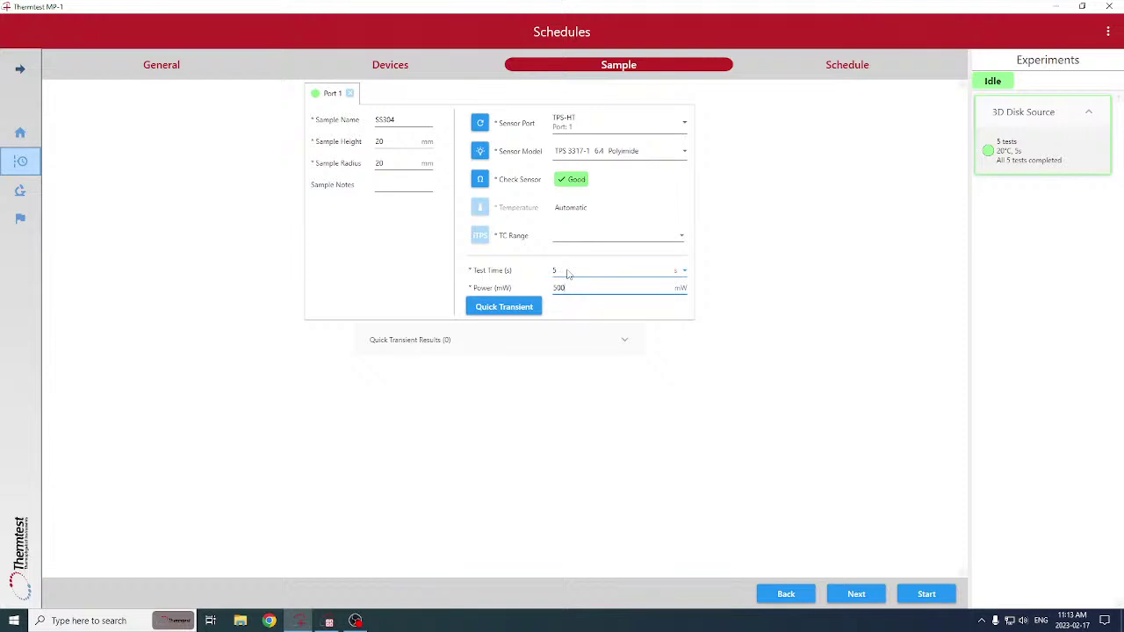
click(508, 308)
click(856, 596)
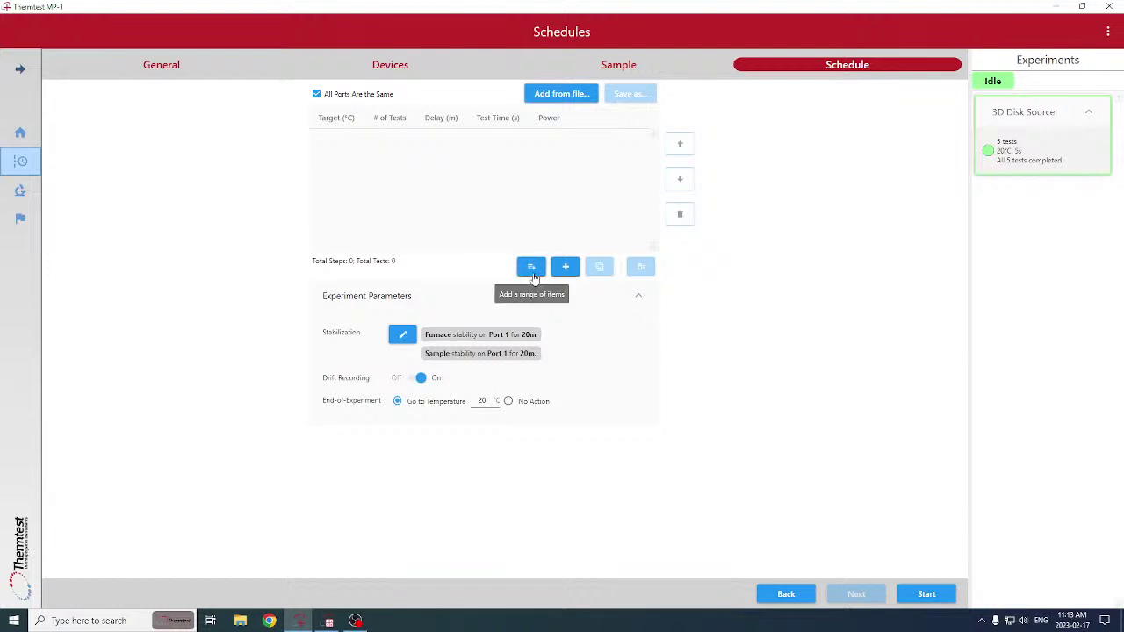
click(565, 268)
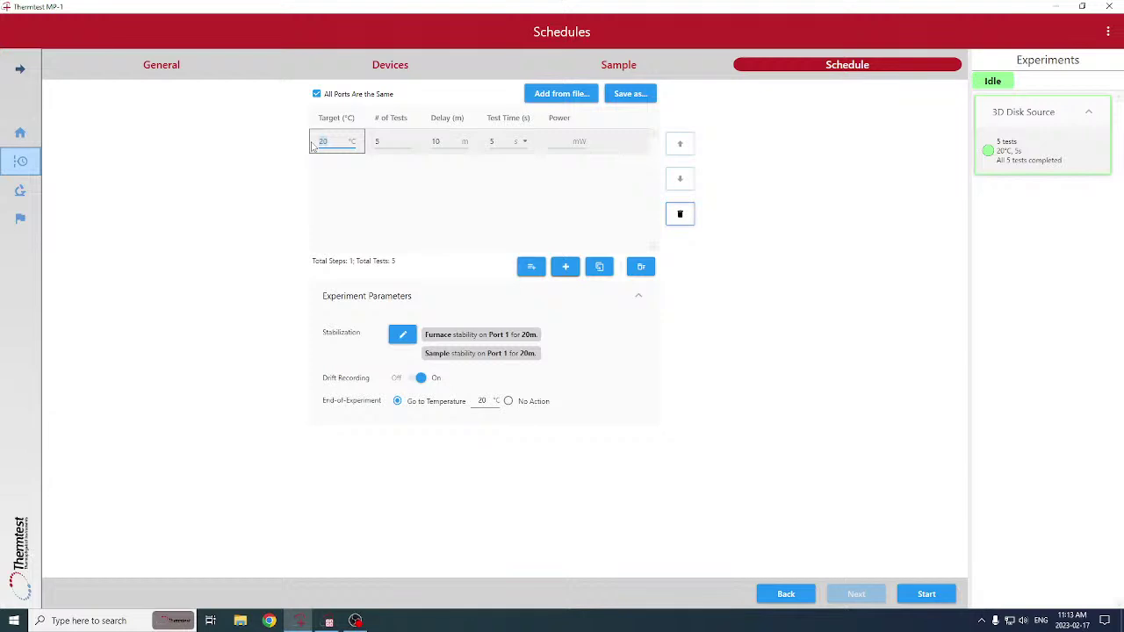
text(50)
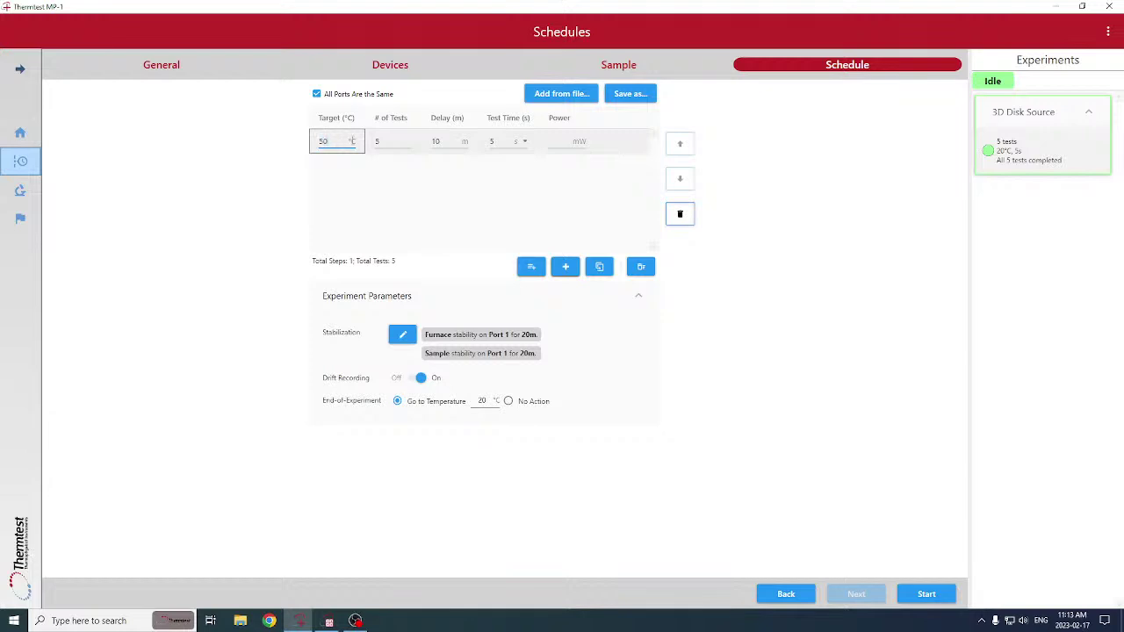
click(640, 267)
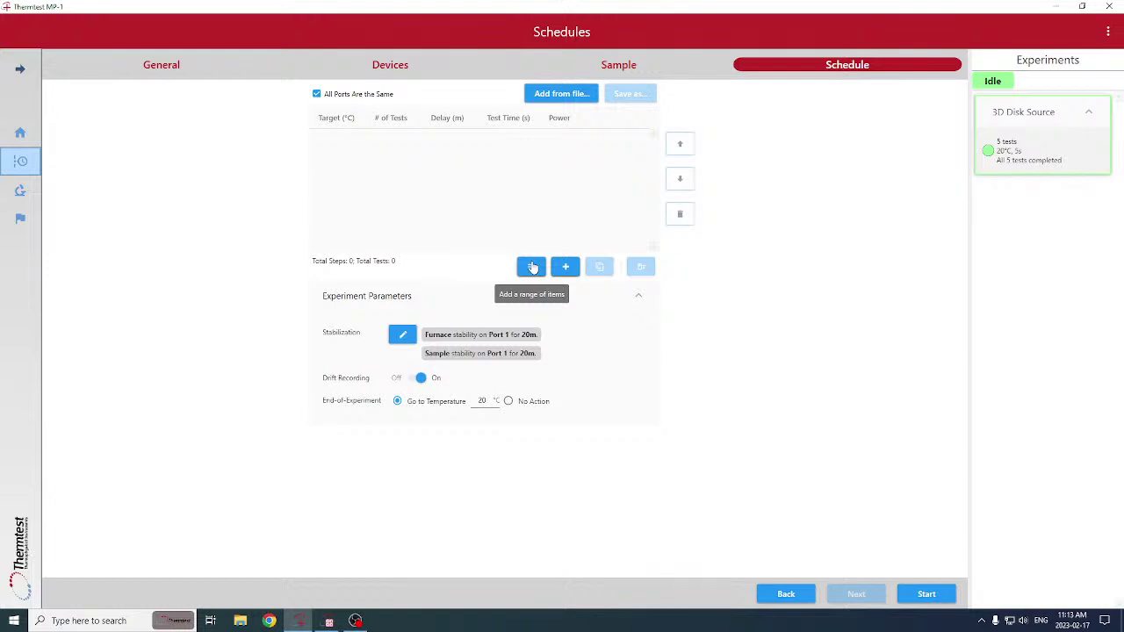
Define a schedule range with temperatures from 25 °C to 100 °C in 25 °C increments.
click(531, 267)
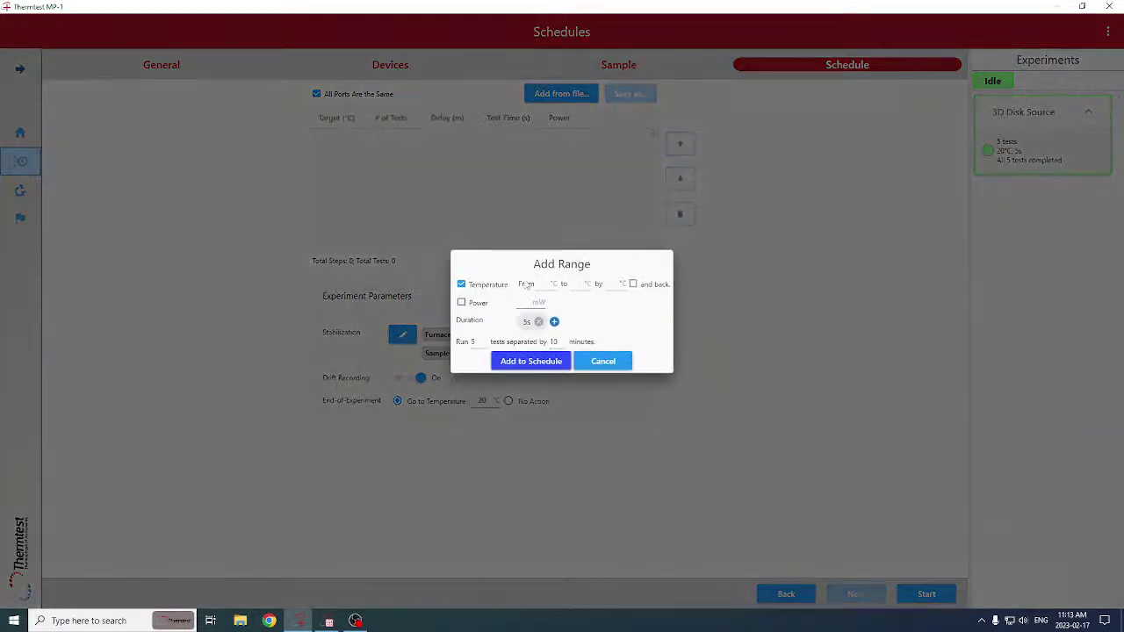
click(540, 282)
text(25)
text(100)
key(Tab)
text(25)
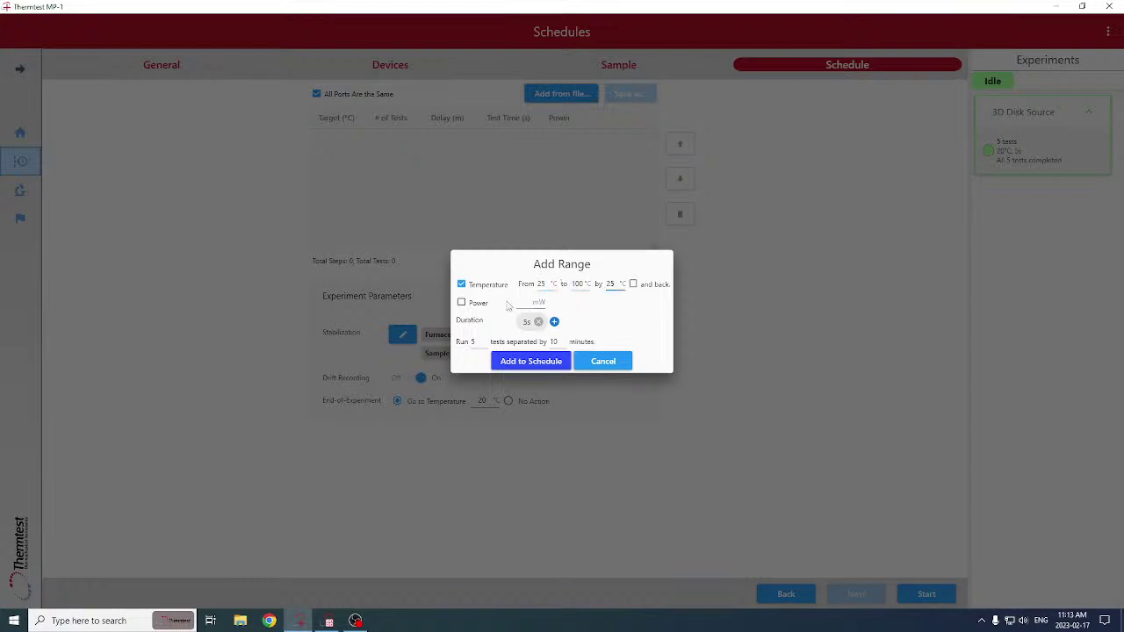
Set the range's power to 500 mW and add the range to the schedule.
click(508, 307)
click(510, 310)
click(521, 303)
text(500)
click(474, 343)
click(511, 365)
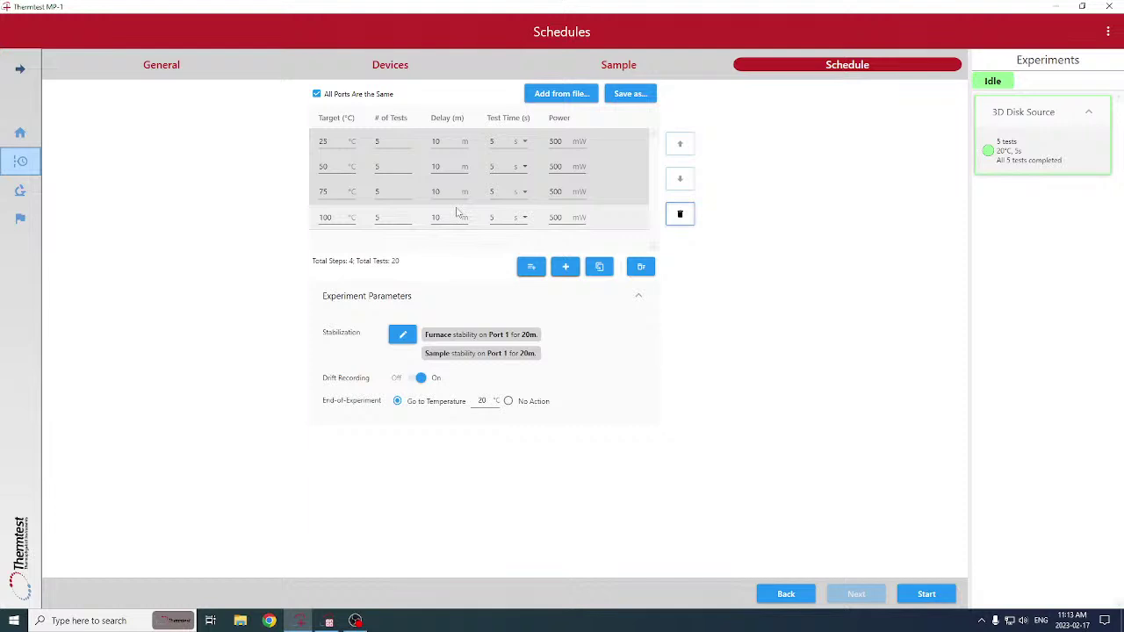
Start the scheduled experiment and open the Test 2 results of the completed 20 °C experiment.
click(924, 594)
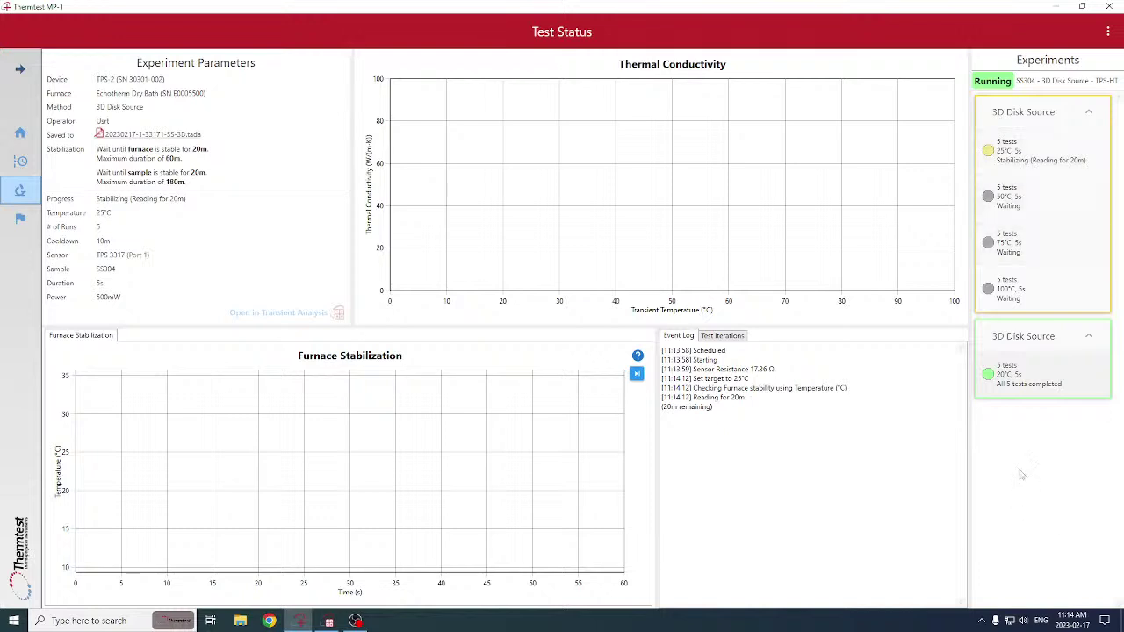
click(1037, 375)
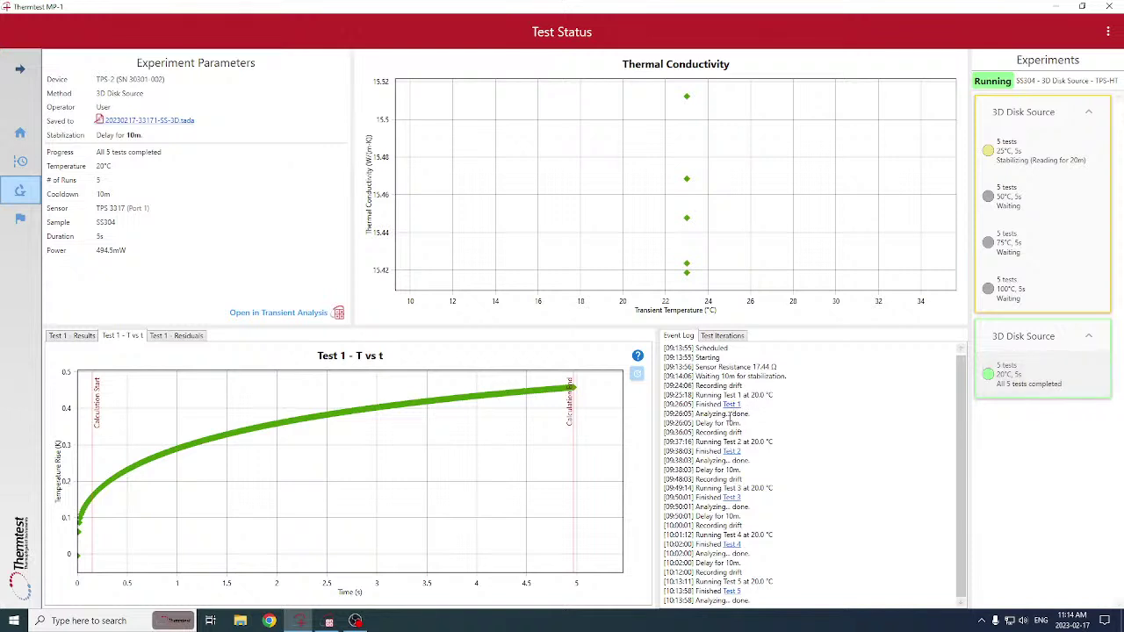
click(731, 451)
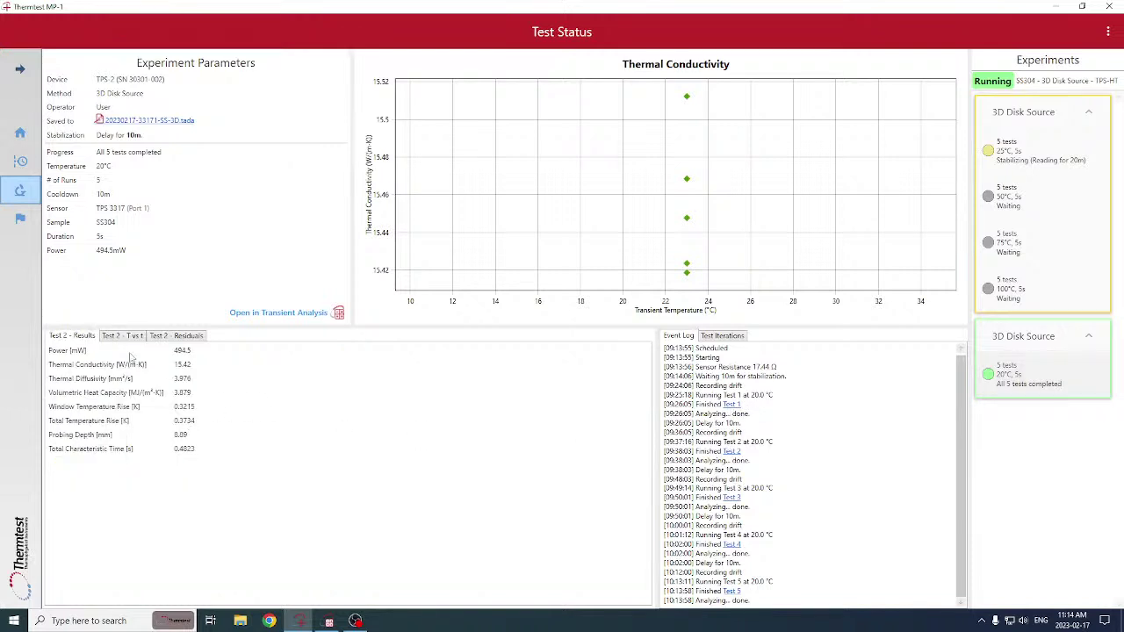
View the Test 2 residuals plot of the completed 20 °C experiment and open its Test 3 results.
click(180, 336)
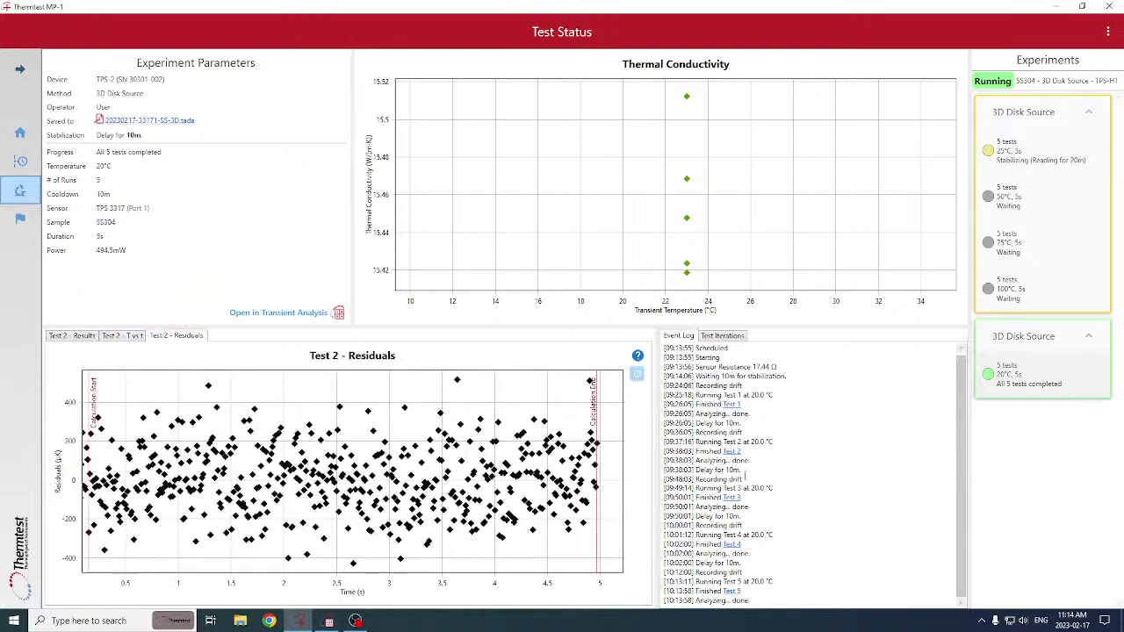
click(731, 498)
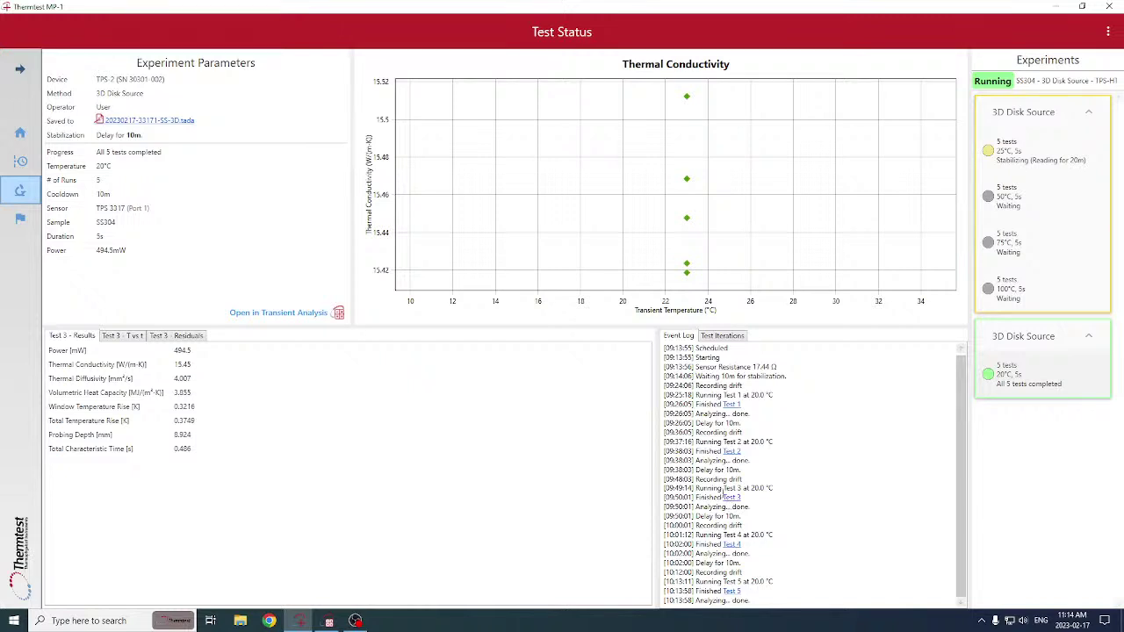
Switch to Thermtest Transient Analysis and select all 20 tests of the SS experiment dated 02/14/2023, covering 25 to 100 °C.
mouse_move(331, 623)
click(328, 620)
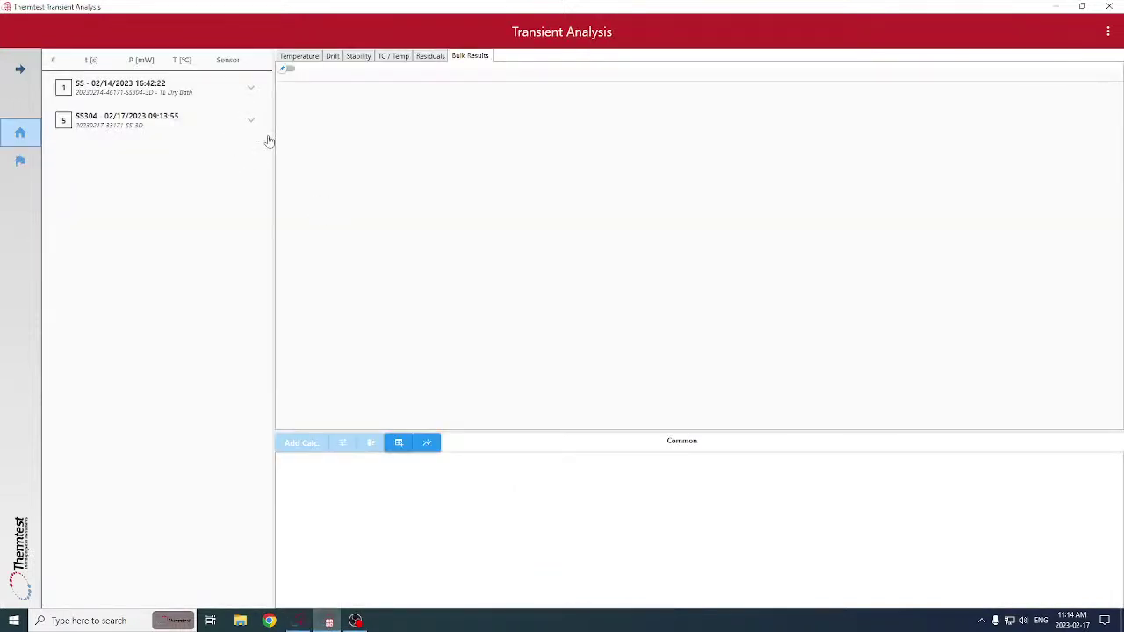
click(224, 96)
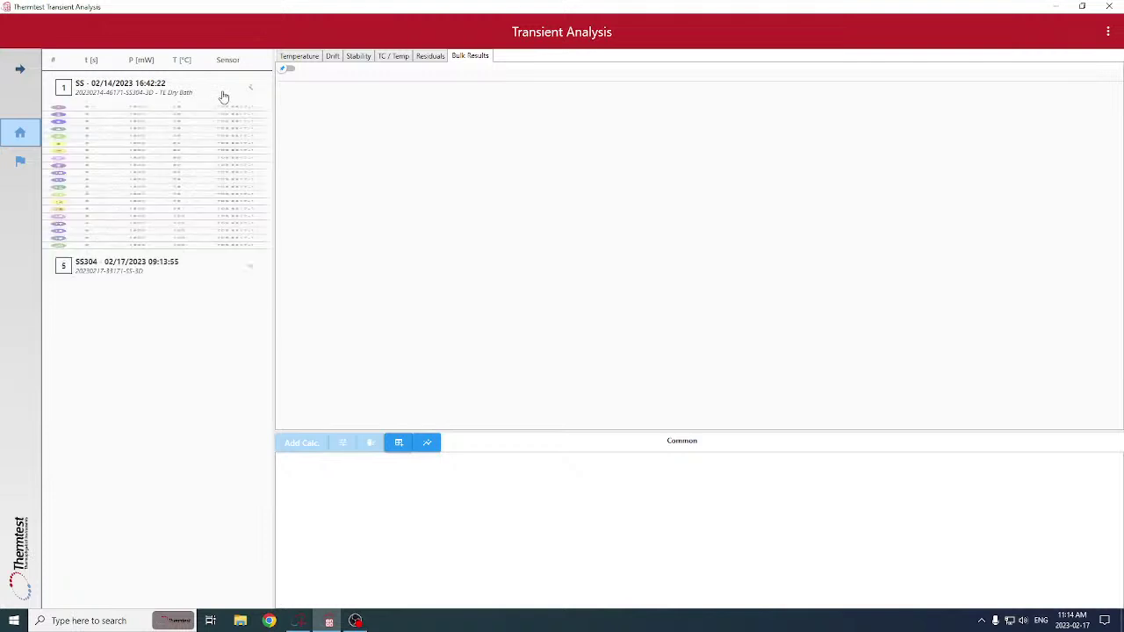
click(175, 113)
scroll(176, 343, down, 2)
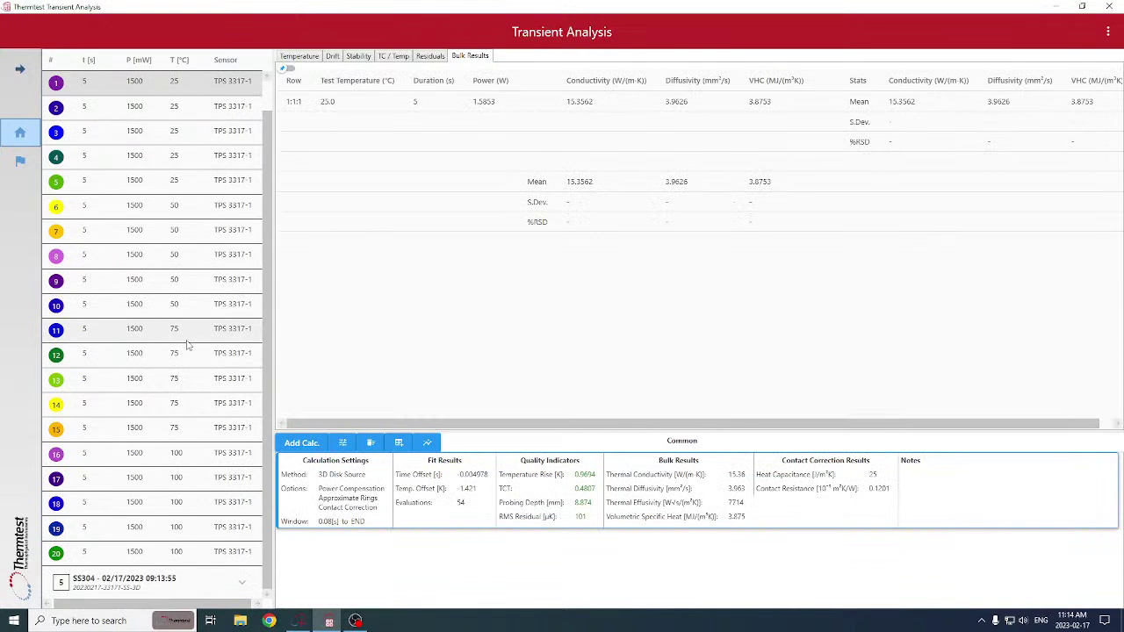
scroll(131, 264, up, 2)
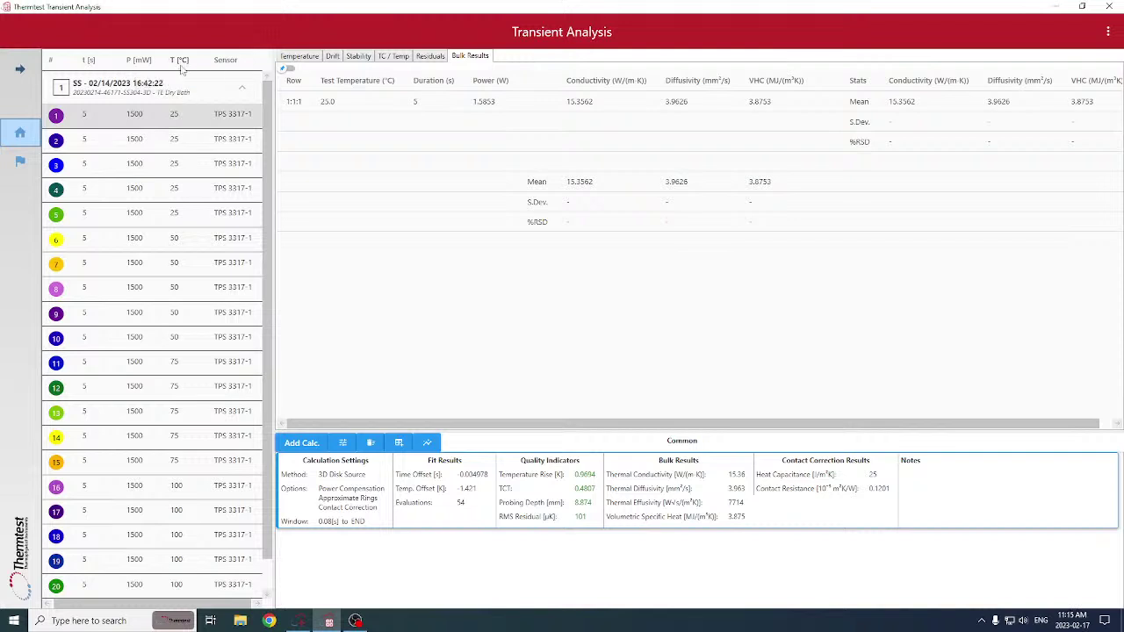
scroll(191, 537, down, 2)
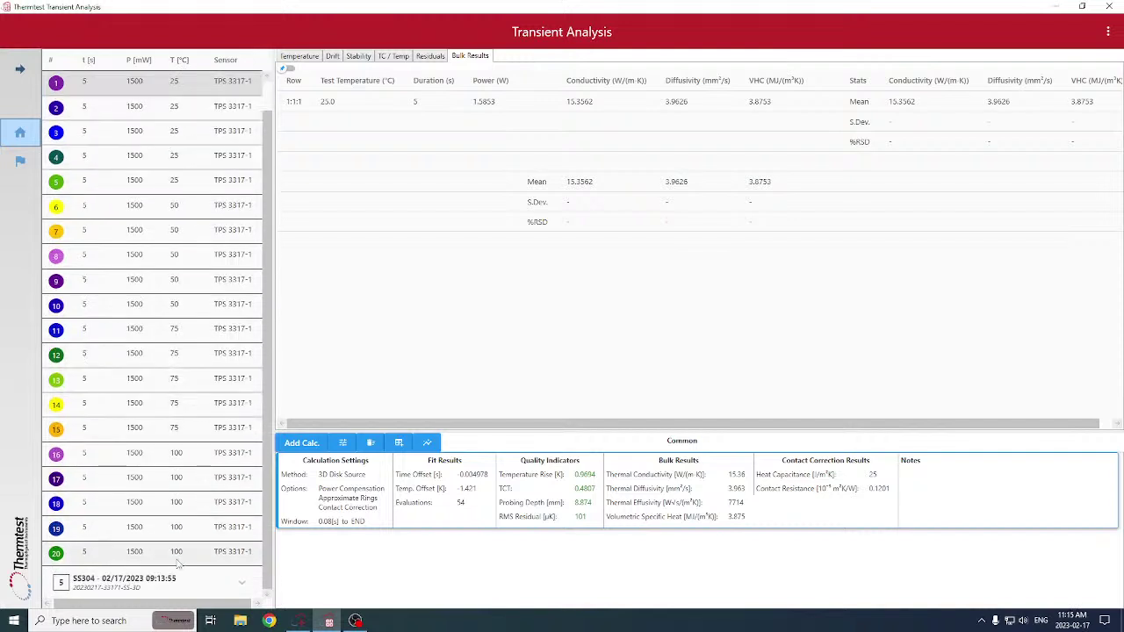
shift+click(210, 548)
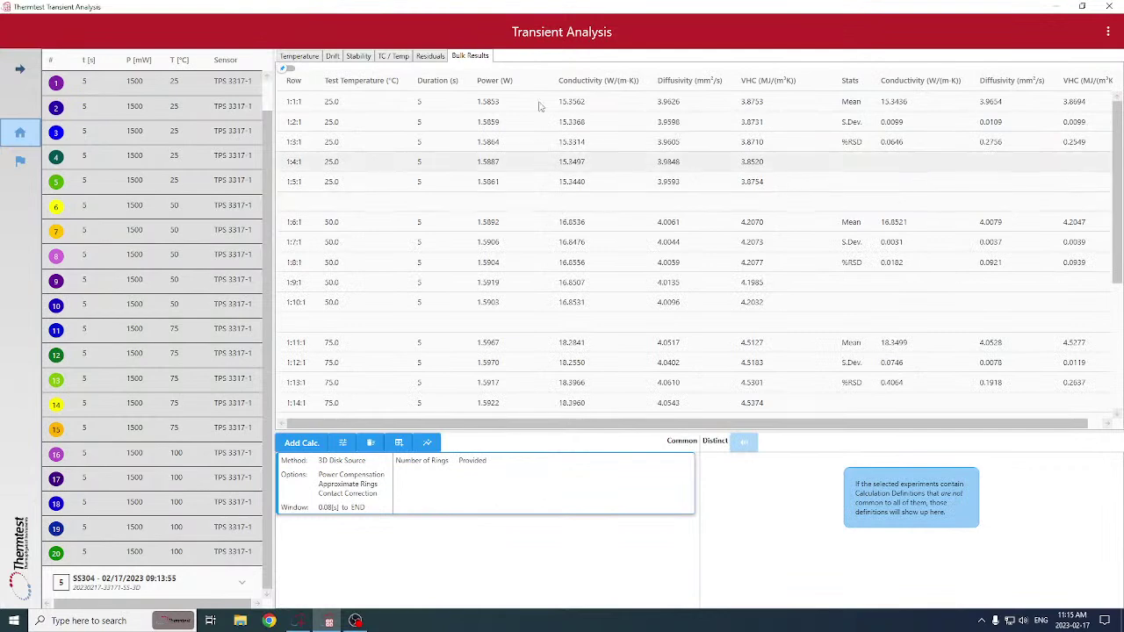
View the residuals plot and the thermal conductivity versus temperature plot for the selected tests.
click(431, 55)
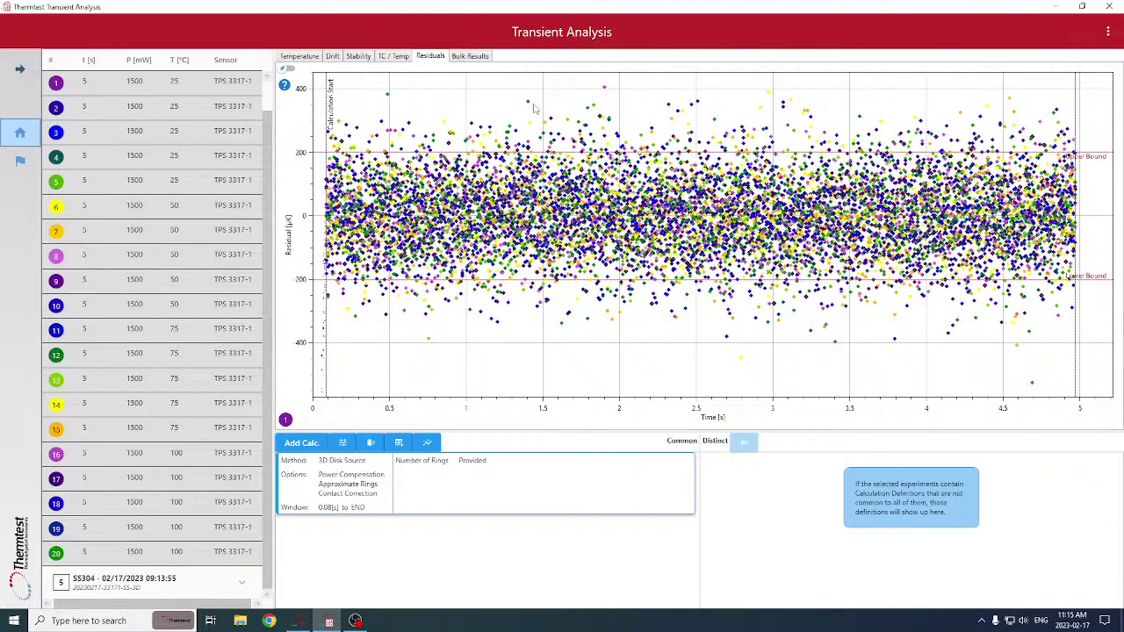
click(392, 57)
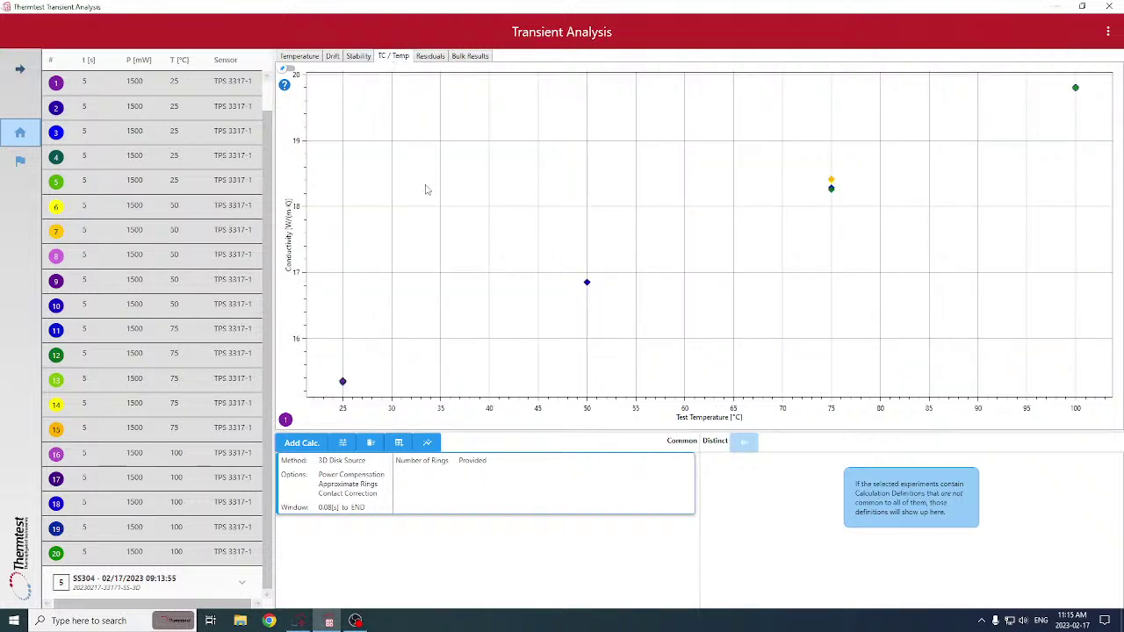